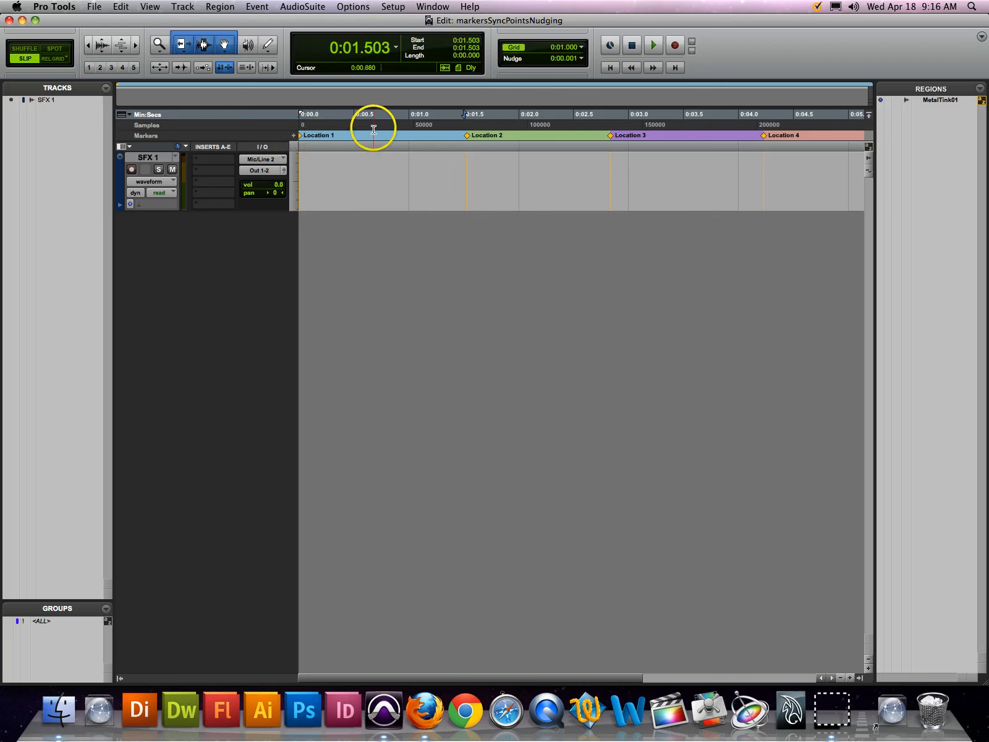
left_click(373, 126)
left_click(293, 136)
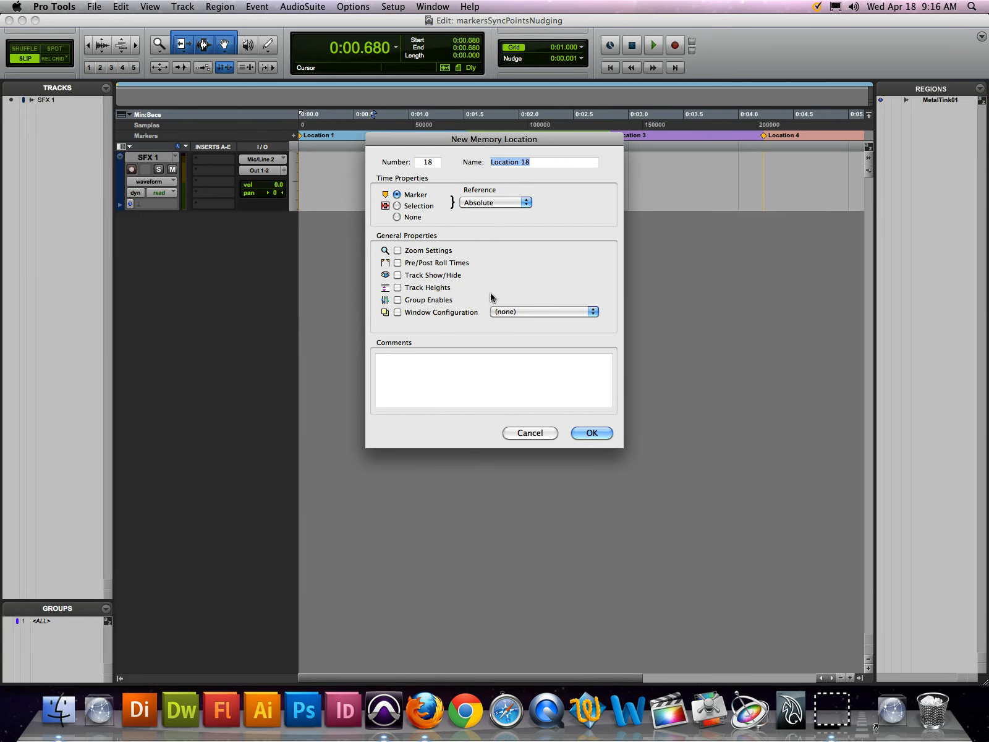
key("Escape")
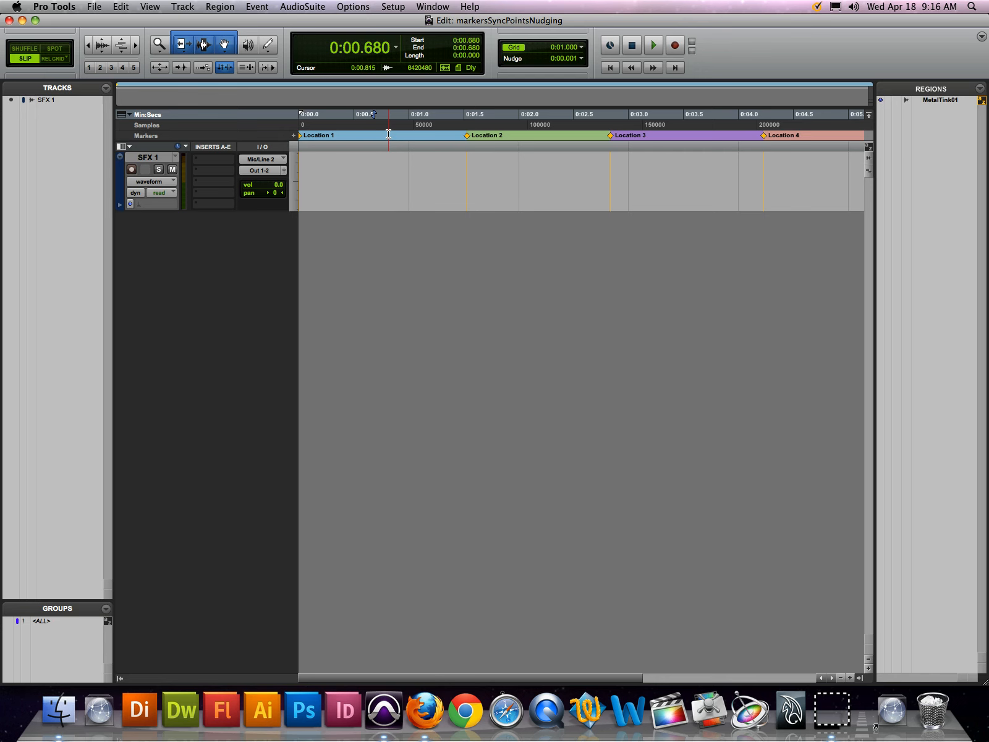
left_click(388, 134)
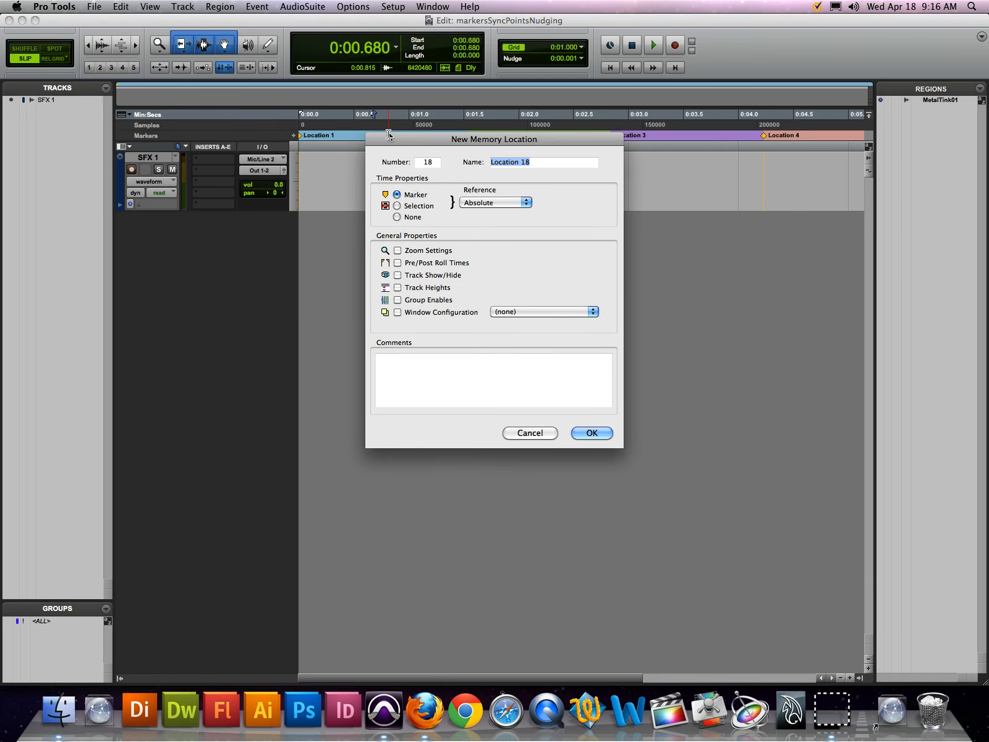
key("Escape")
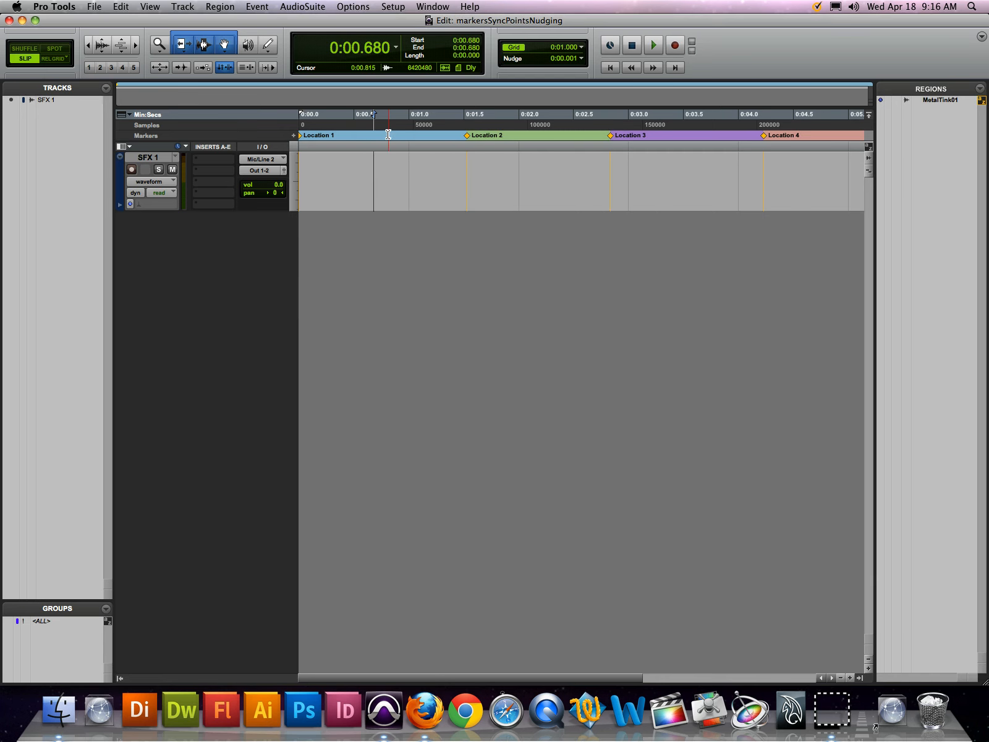
Try deleting the Location 2 marker from the Markers ruler twice, undoing each deletion
left_click(389, 136)
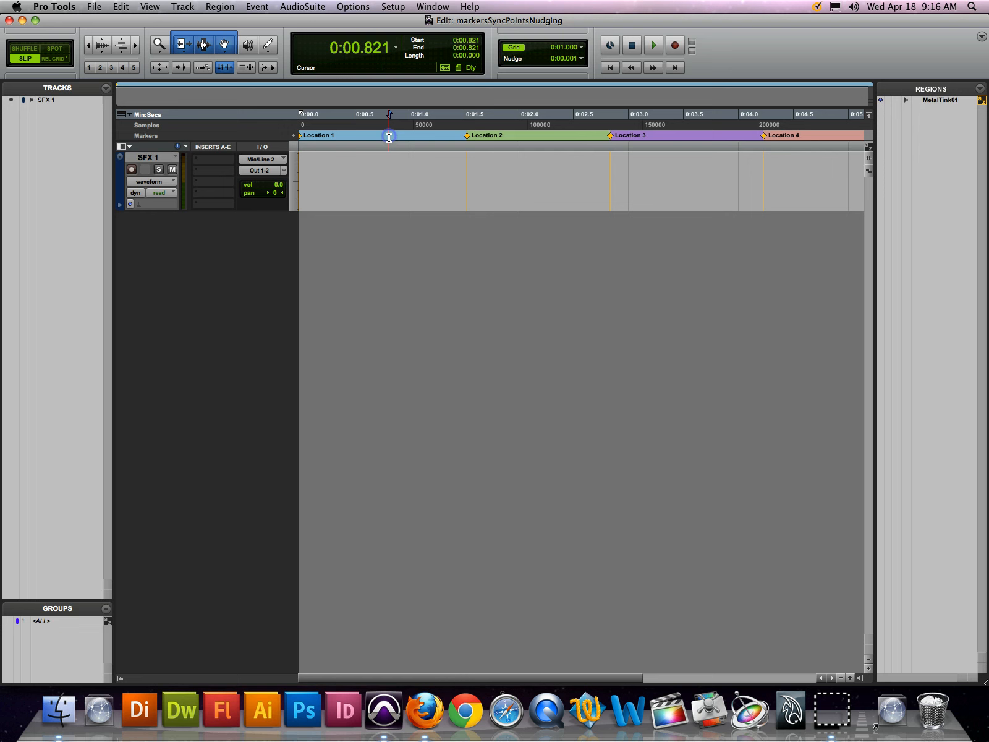
left_click(468, 136, "alt")
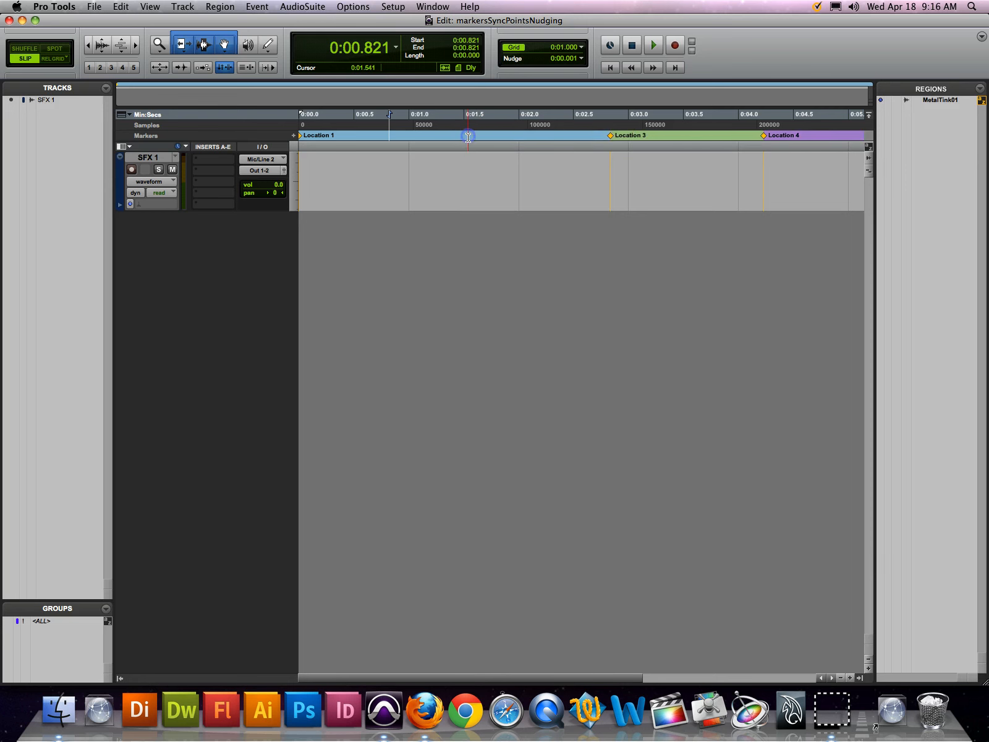
key("super+z")
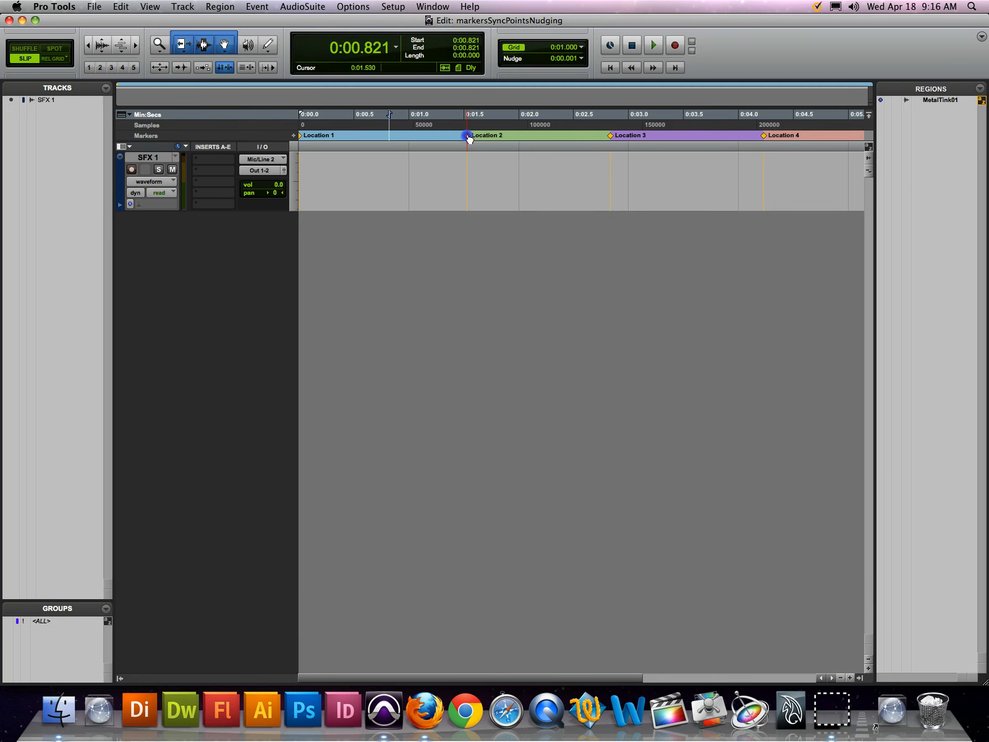
left_click_drag(469, 139, 473, 175)
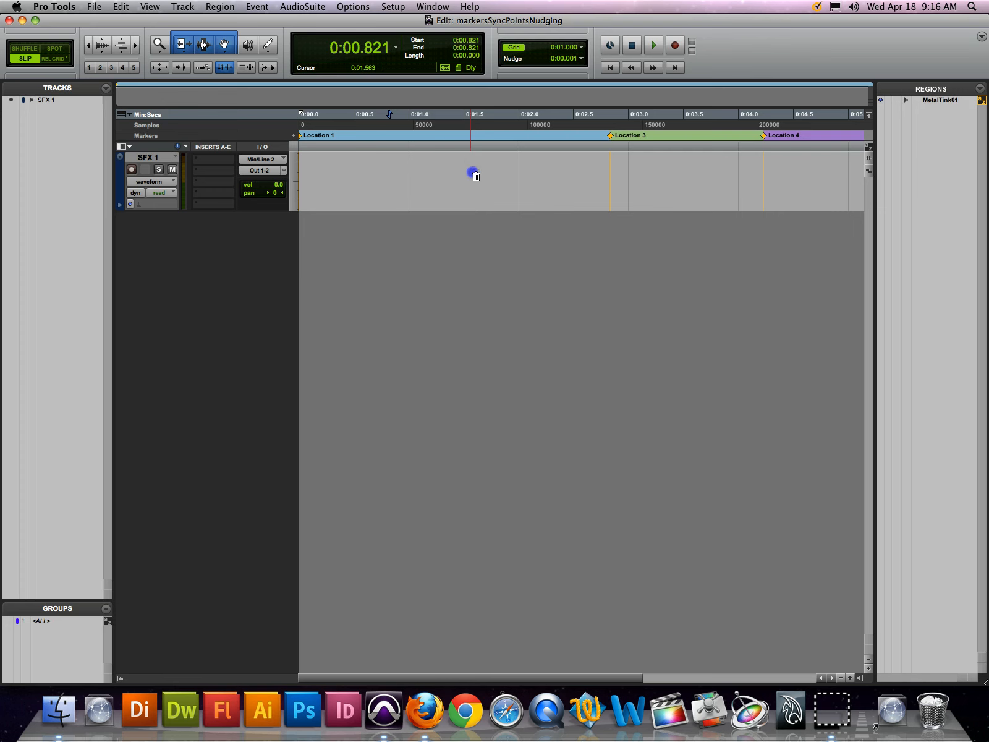
key("super+z")
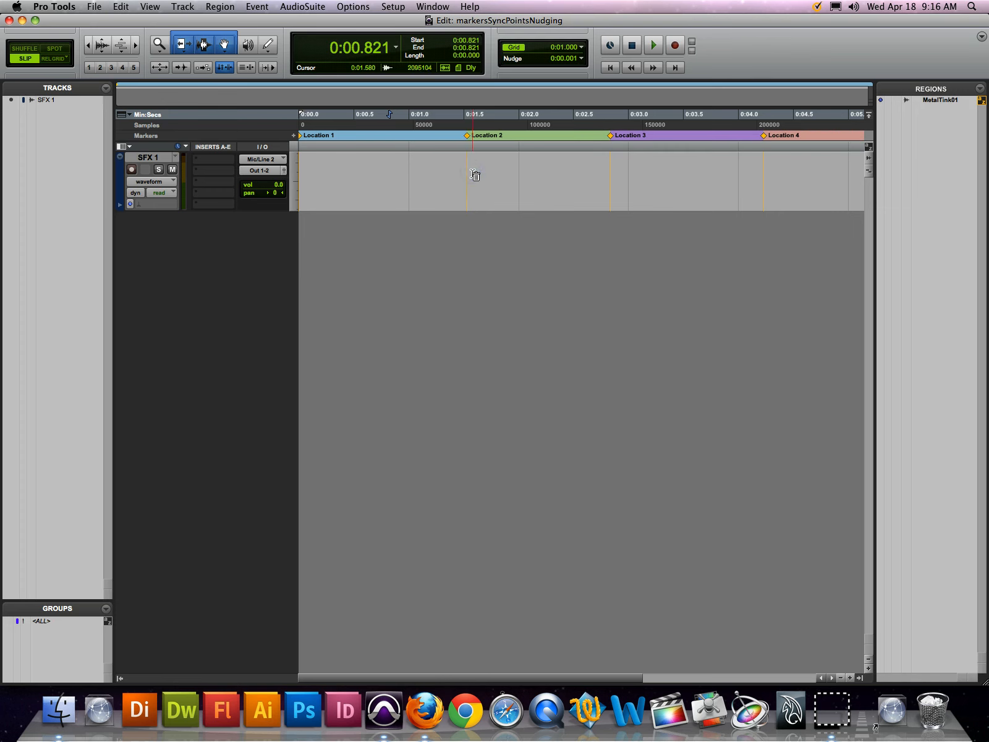
Move the Location 2 marker along the Markers ruler to about 0:01.642
left_click(412, 132)
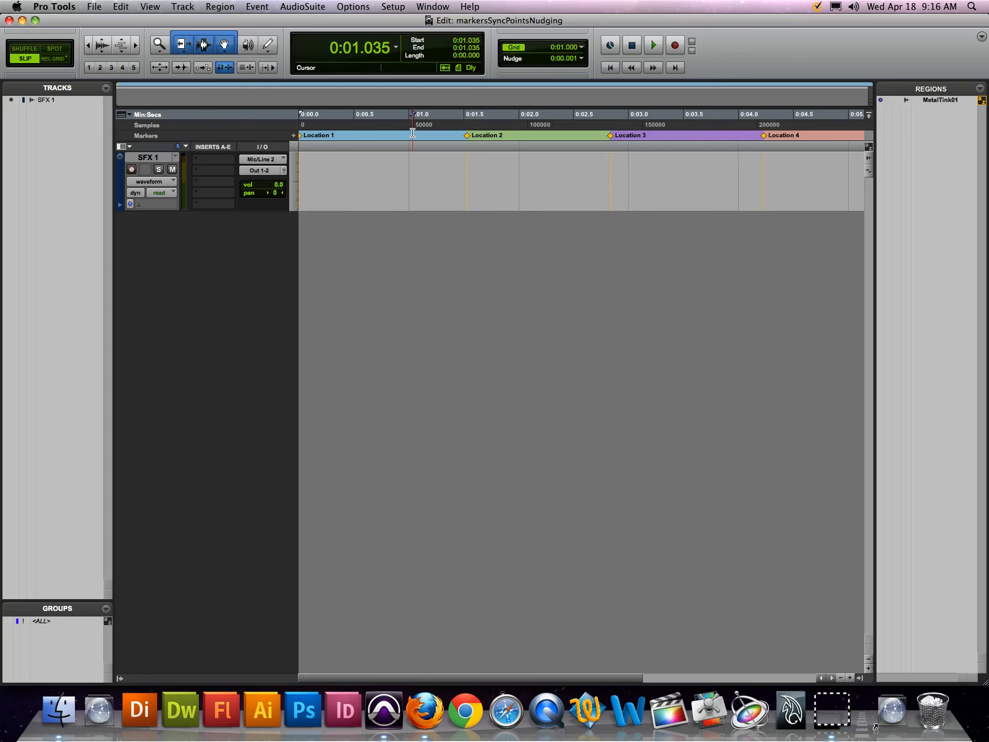
left_click(467, 138)
left_click_drag(467, 138, 480, 136)
left_click(409, 136)
Open the memory location properties of the Location 2 marker, examine its time and general options, and close them unchanged
double_click(480, 136)
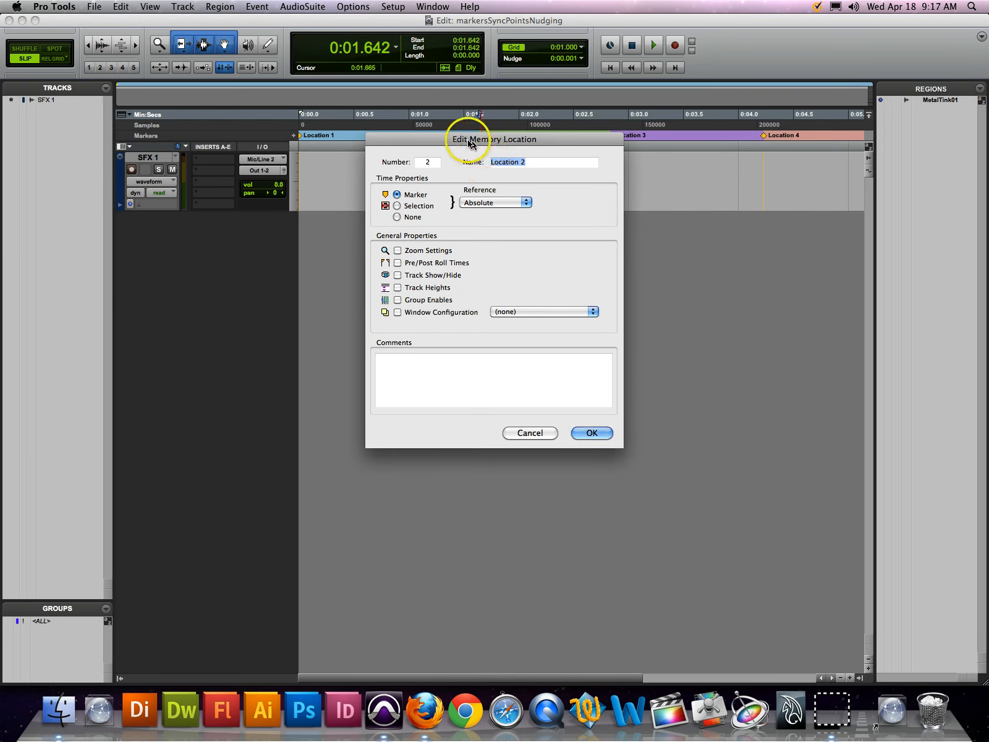
left_click_drag(468, 140, 475, 115)
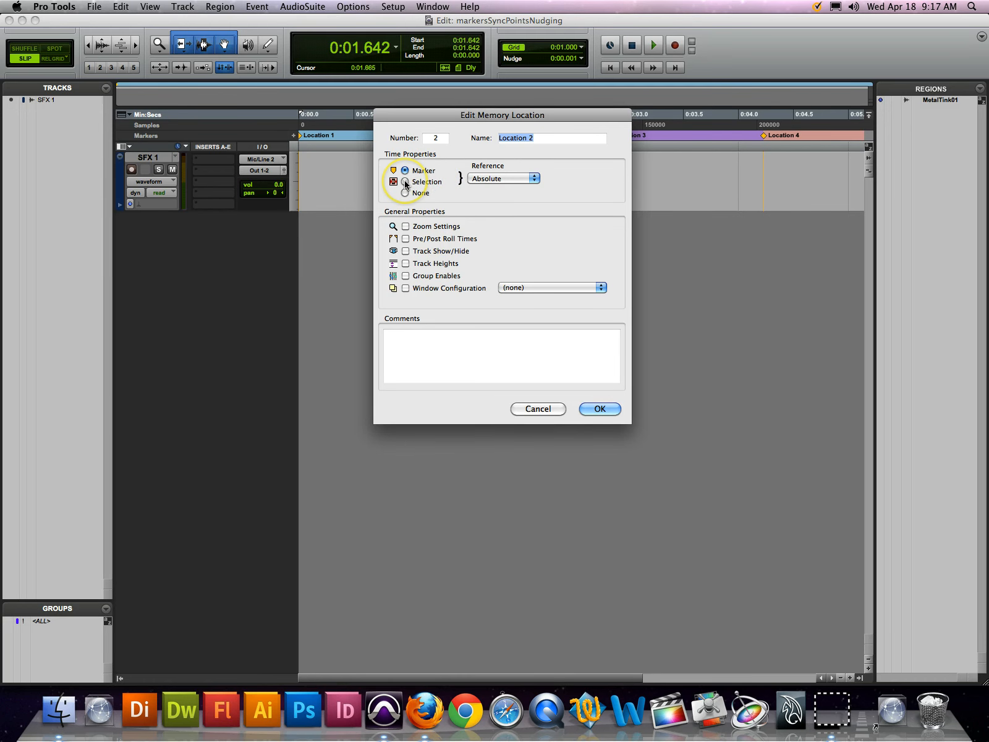
key("Return")
Select the timeline from about 0:02.008 to 0:03.892 and store it as a new memory location with the Selection time property
left_click(519, 132)
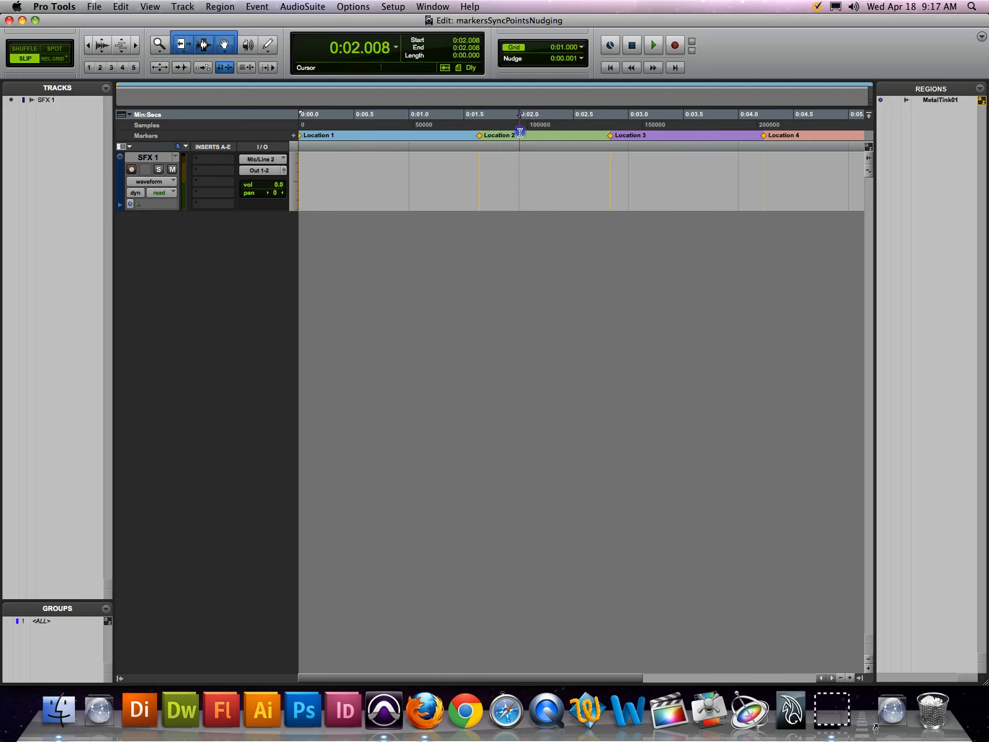
left_click_drag(520, 133, 726, 135)
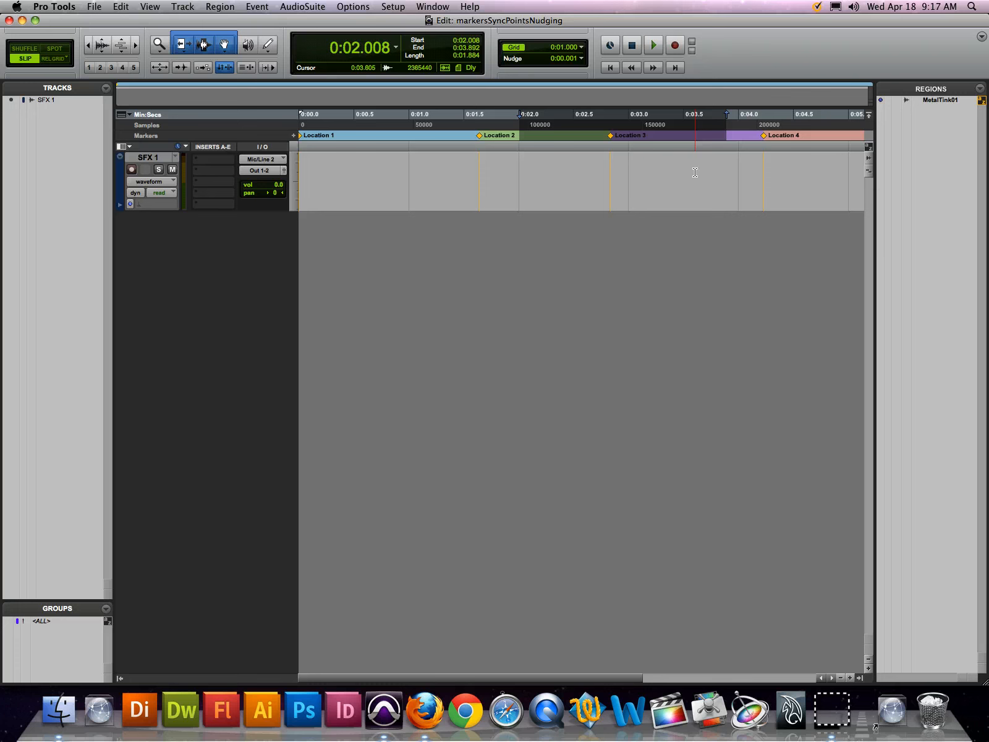
key("KP_Enter")
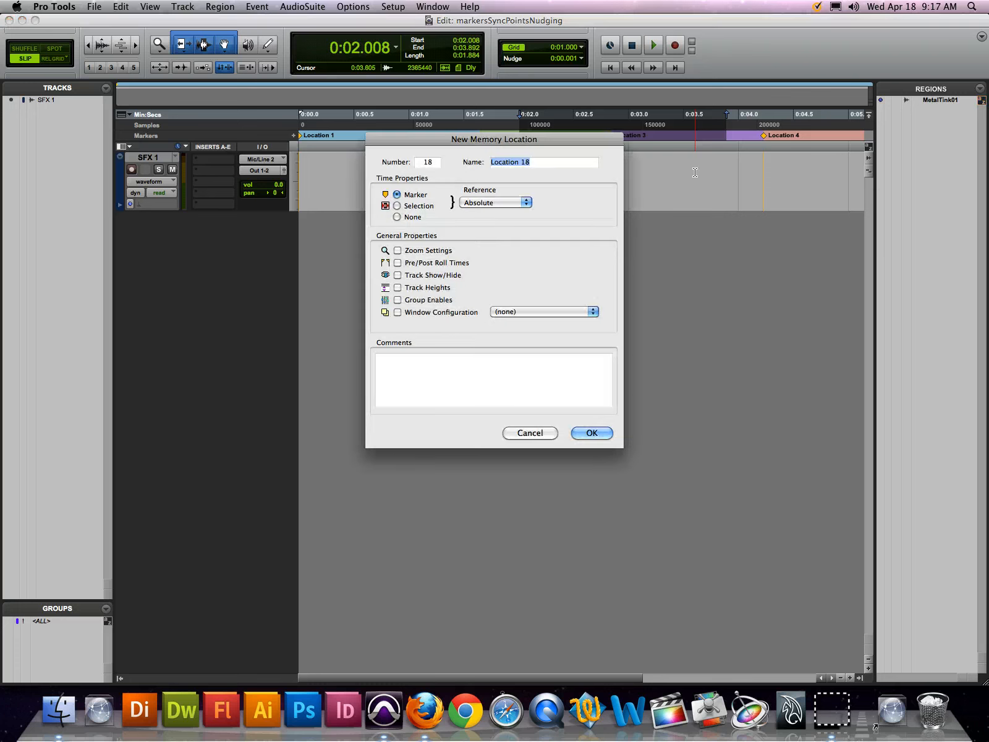
left_click(406, 206)
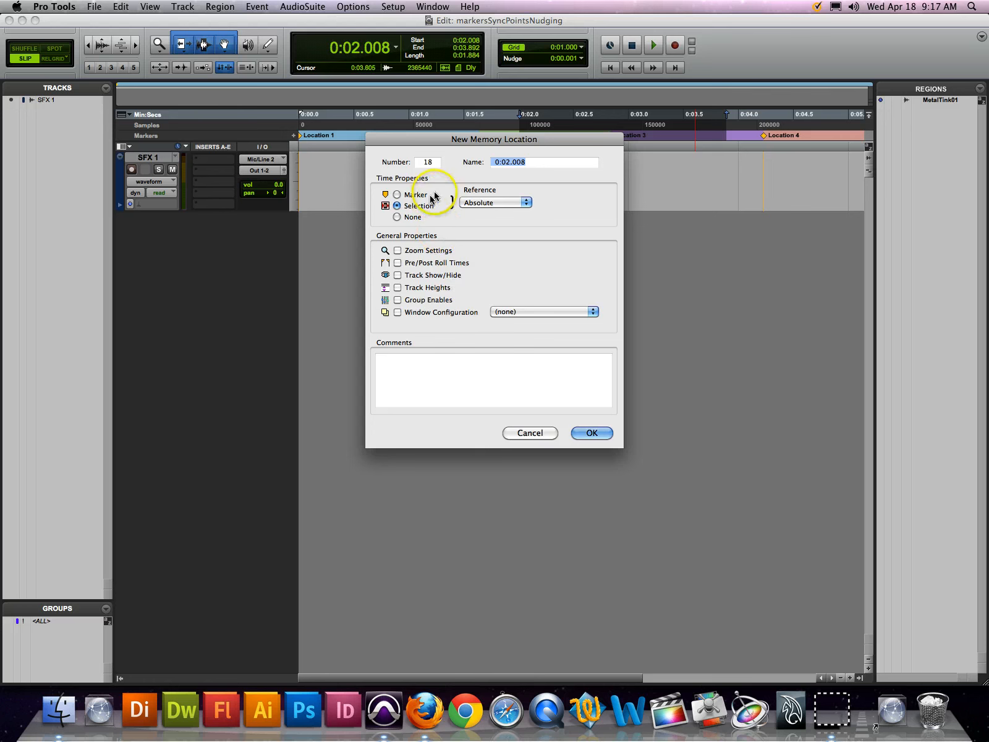
key("Return")
Clear the timeline selection and open the Memory Locations window, enlarging it to fit the whole list
left_click(488, 131)
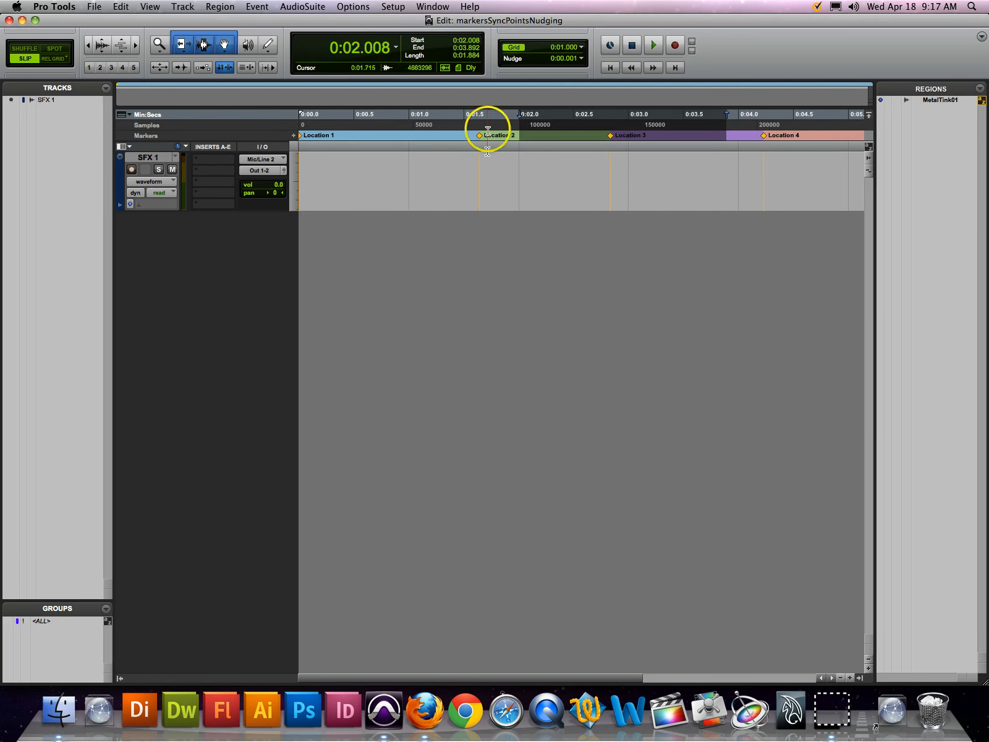
left_click(440, 125)
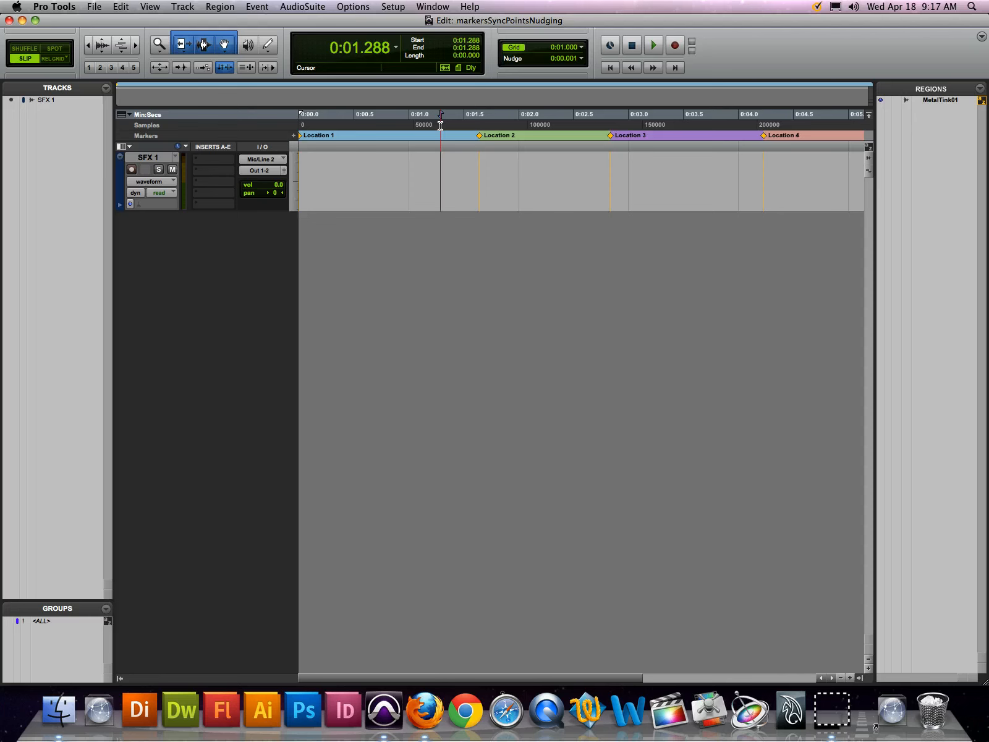
key("super+5")
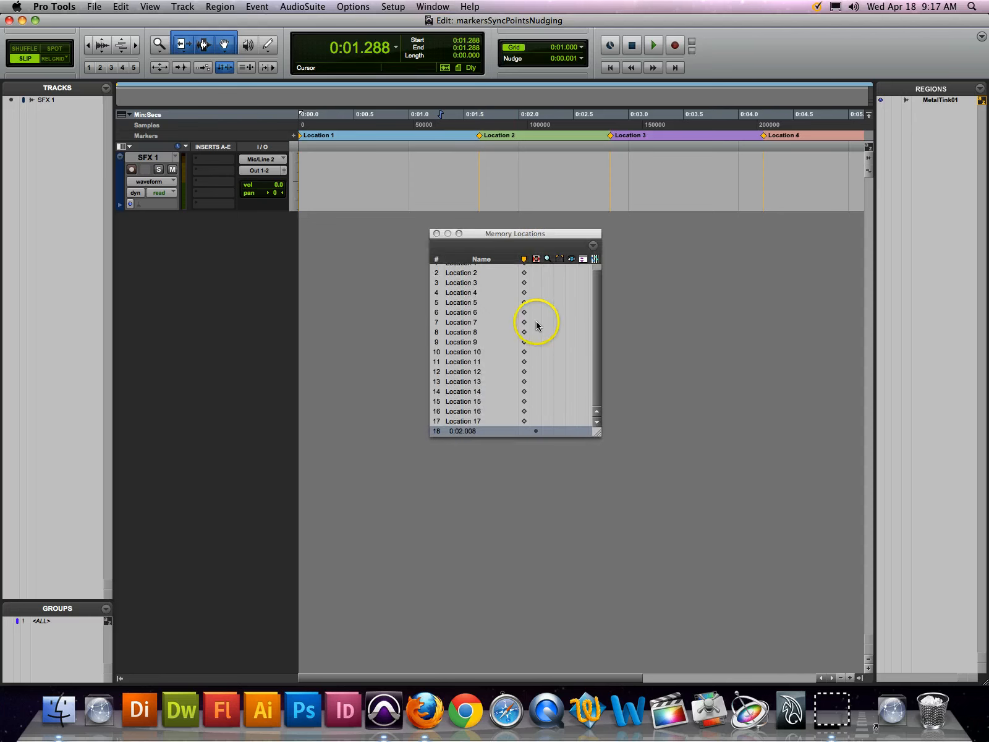
scroll(482, 414, "up", 1)
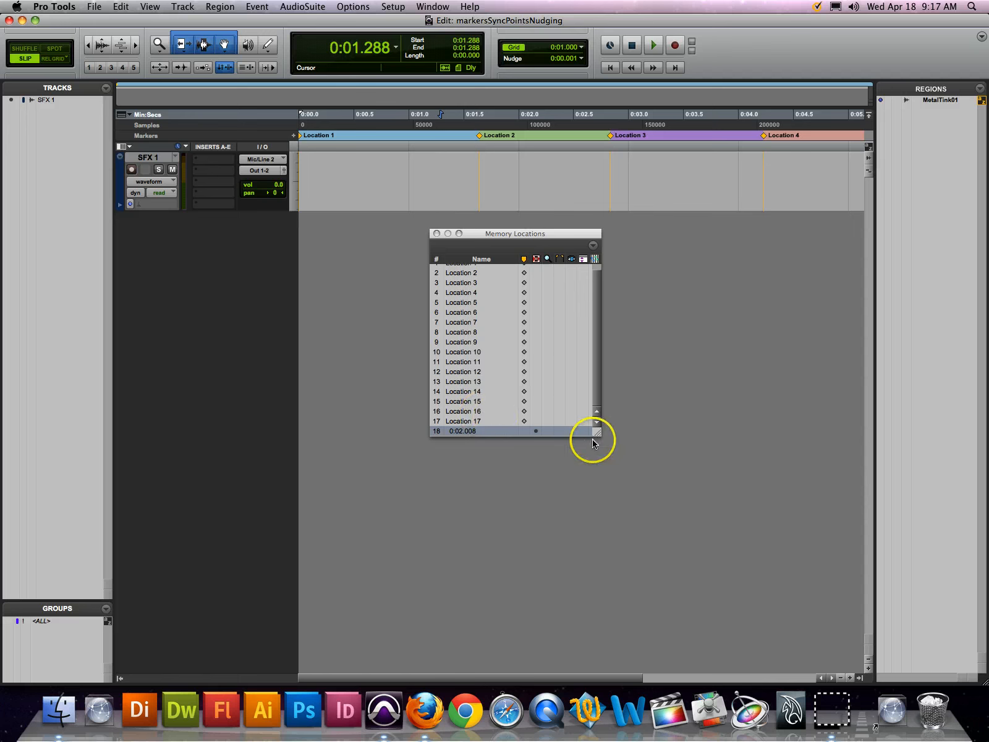
left_click_drag(597, 433, 677, 511)
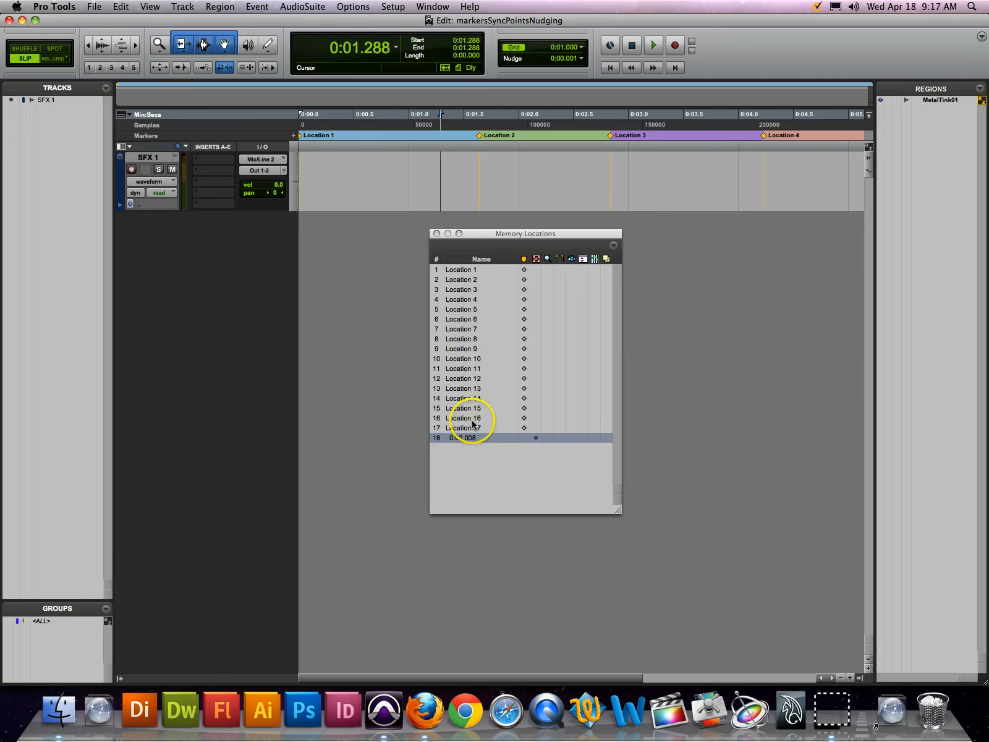
Recall the stored selection in memory location 18 and delete that location from the list
left_click(467, 438)
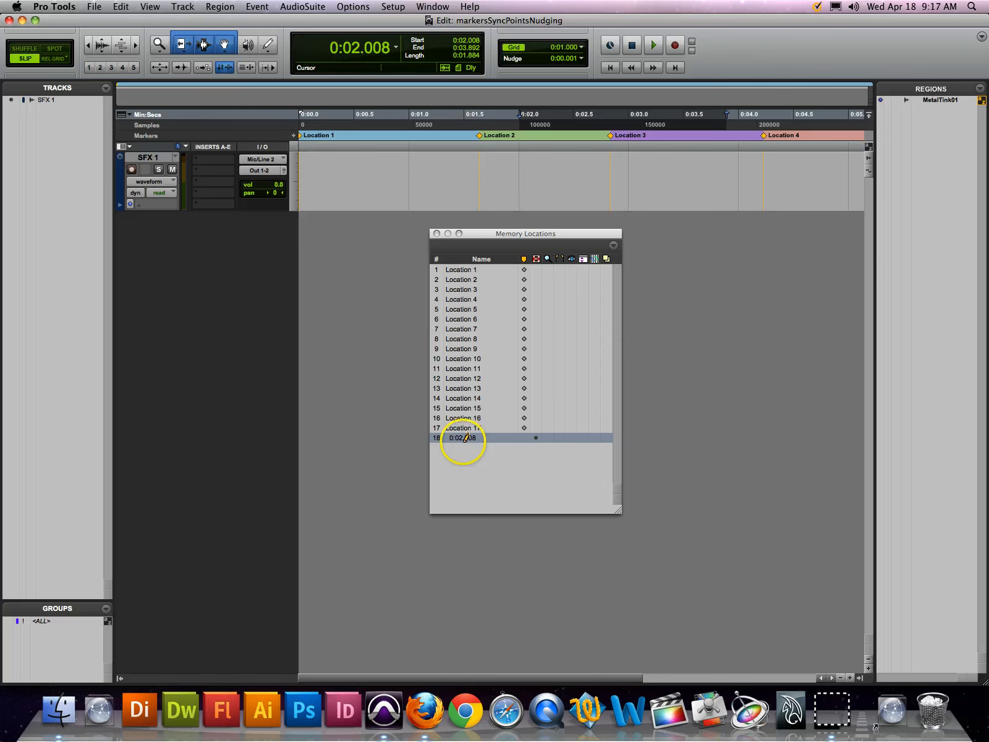
left_click(463, 440, "alt")
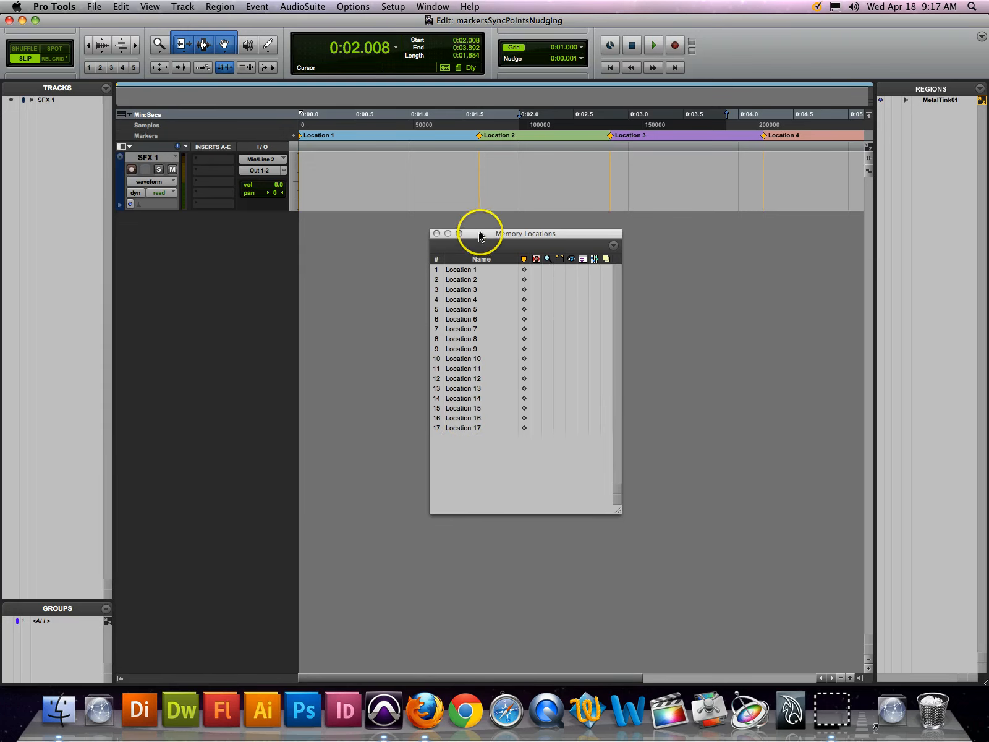
left_click_drag(478, 234, 486, 240)
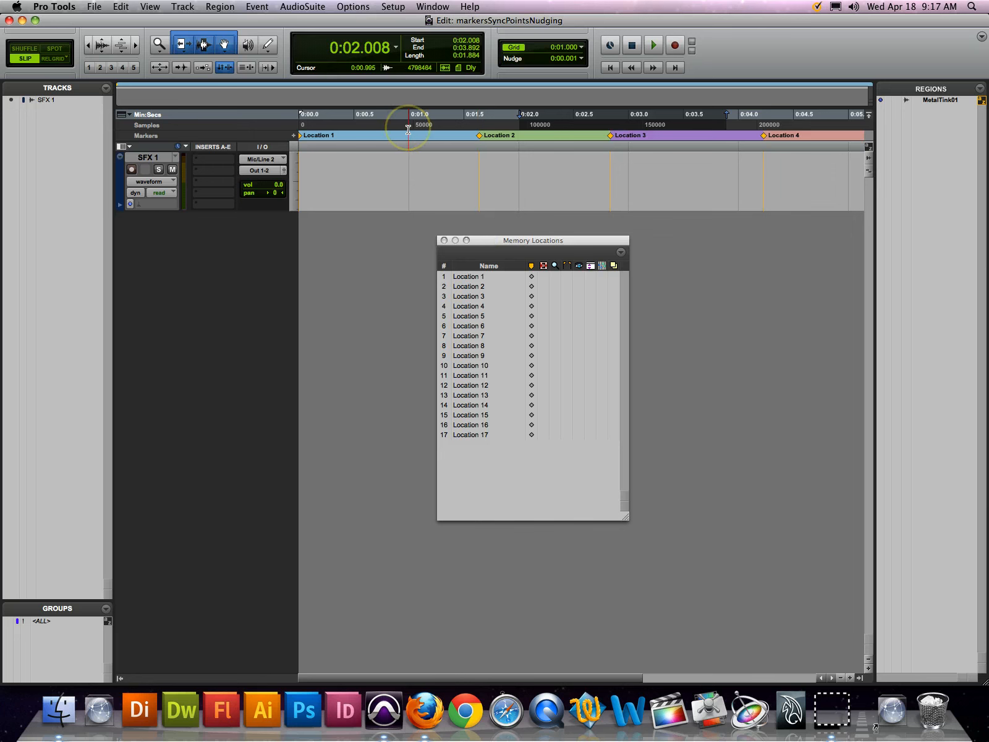
Select about 0:00.973 to 0:01.929 on the timeline and store it as a Selection memory location with Zoom Settings included
left_click_drag(407, 128, 510, 139)
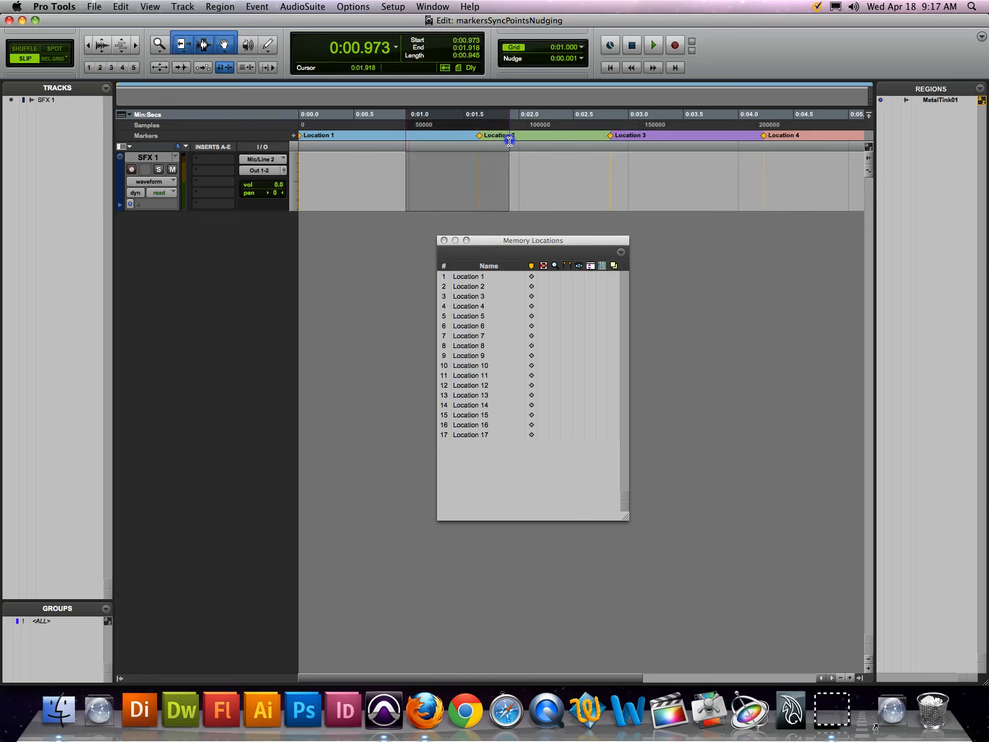
key("KP_Enter")
left_click(397, 206)
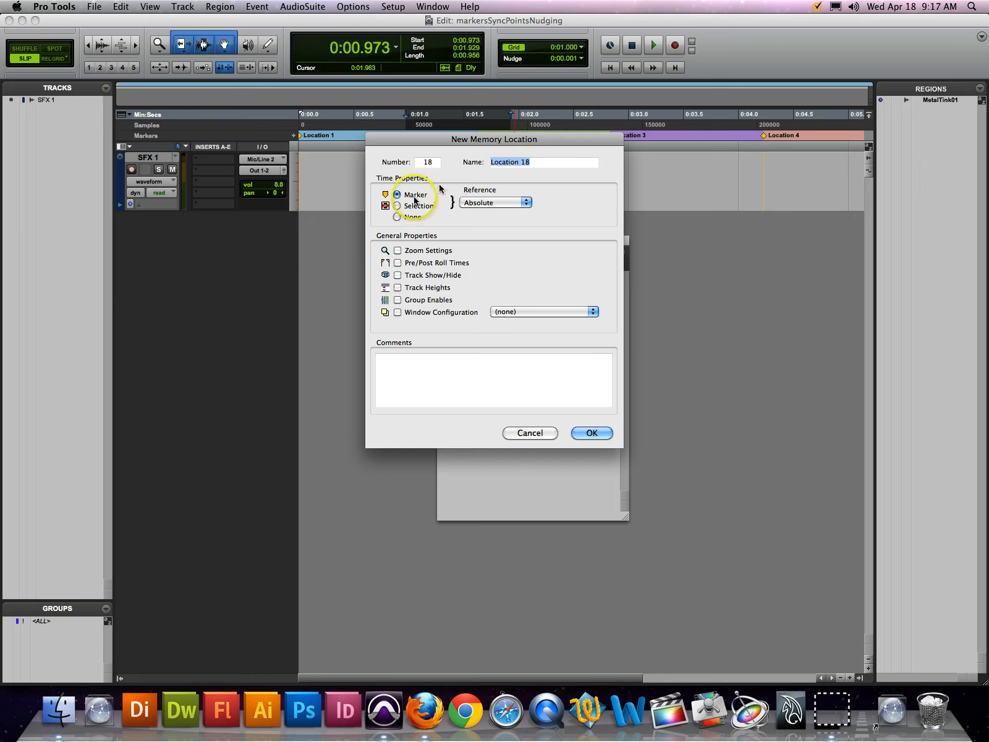
left_click(411, 251)
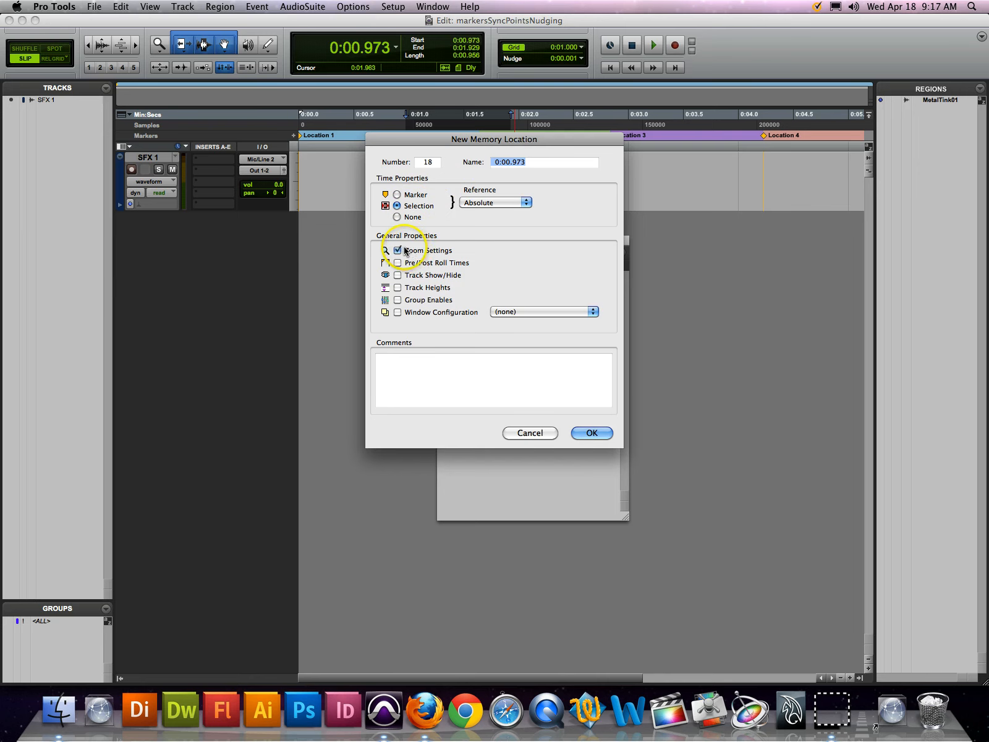
left_click(592, 432)
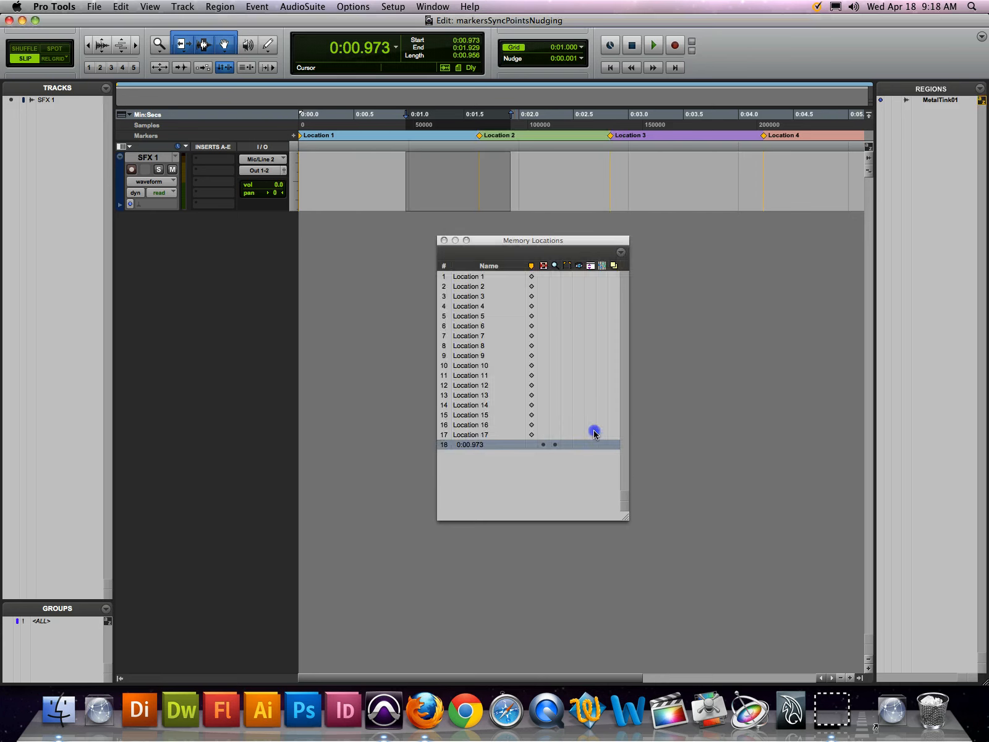
Test memory location 18 by zooming the timeline out, placing the cursor at about 1:32.880, and recalling the location
key("super+bracketleft")
key("super+bracketleft")
key("super+bracketleft")
key("super+bracketleft")
key("super+bracketleft")
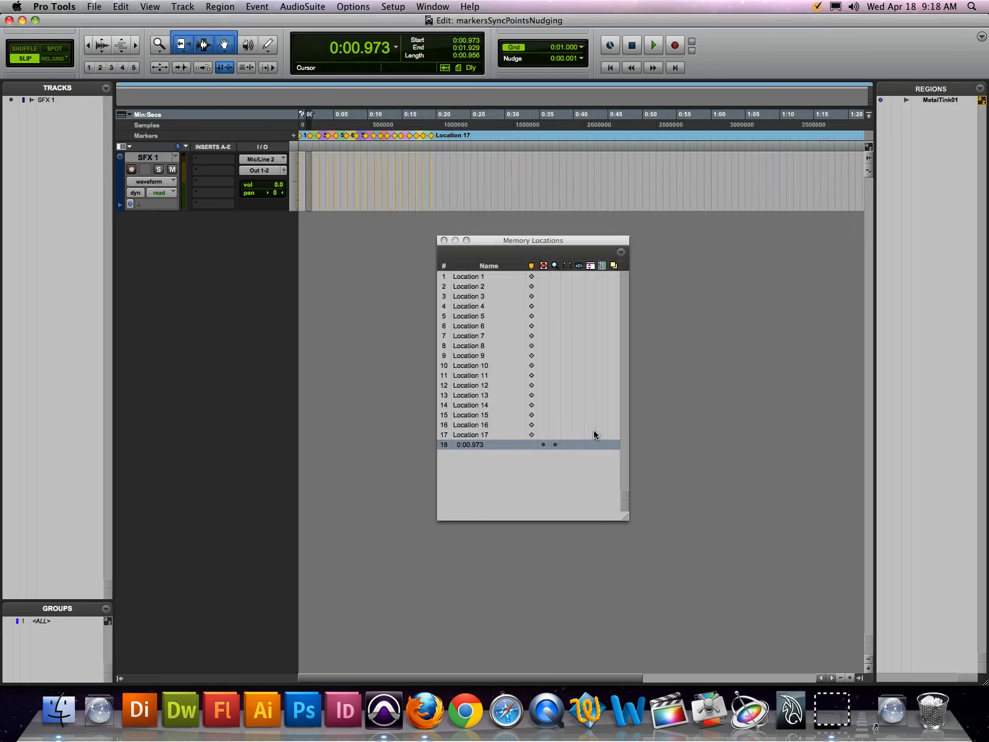
left_click(504, 154)
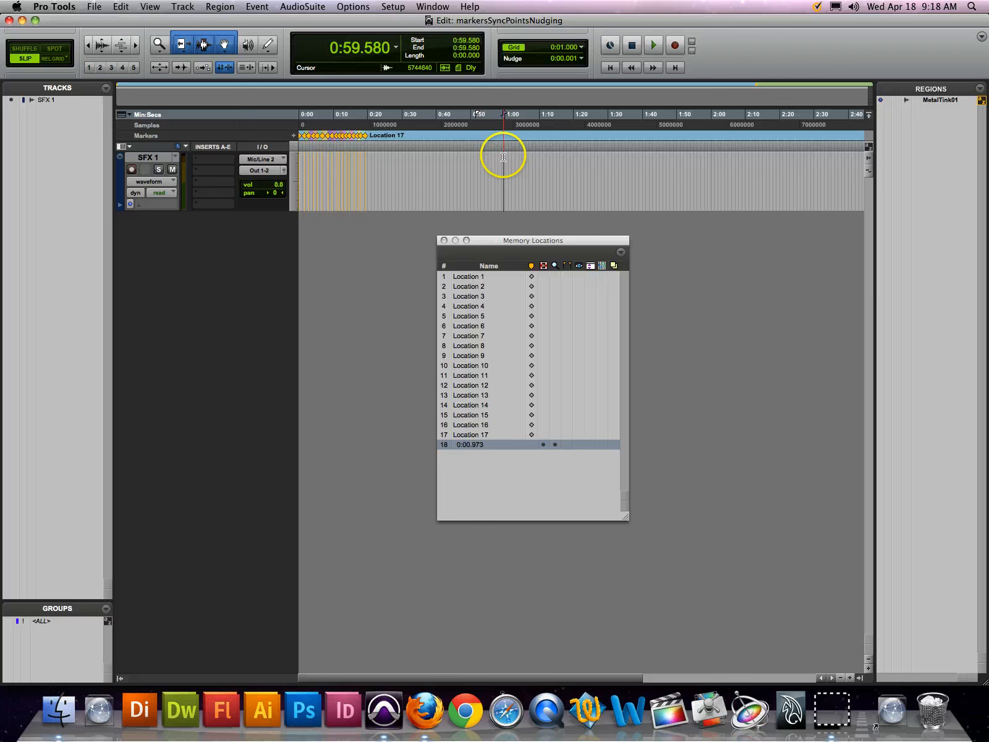
left_click(618, 142)
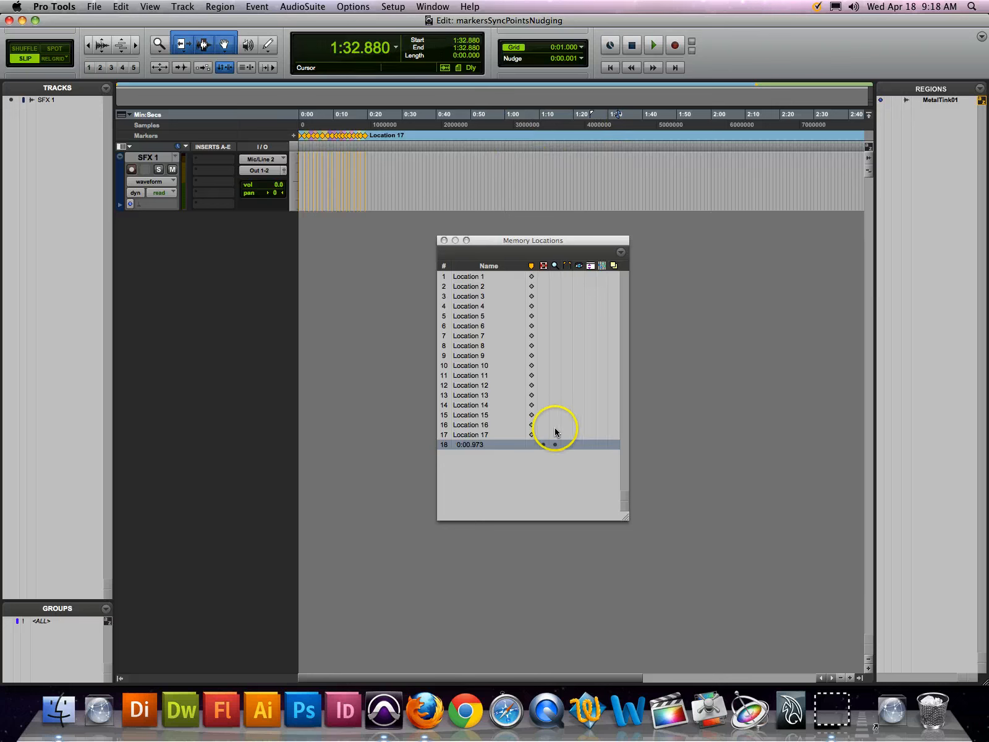
left_click(495, 446)
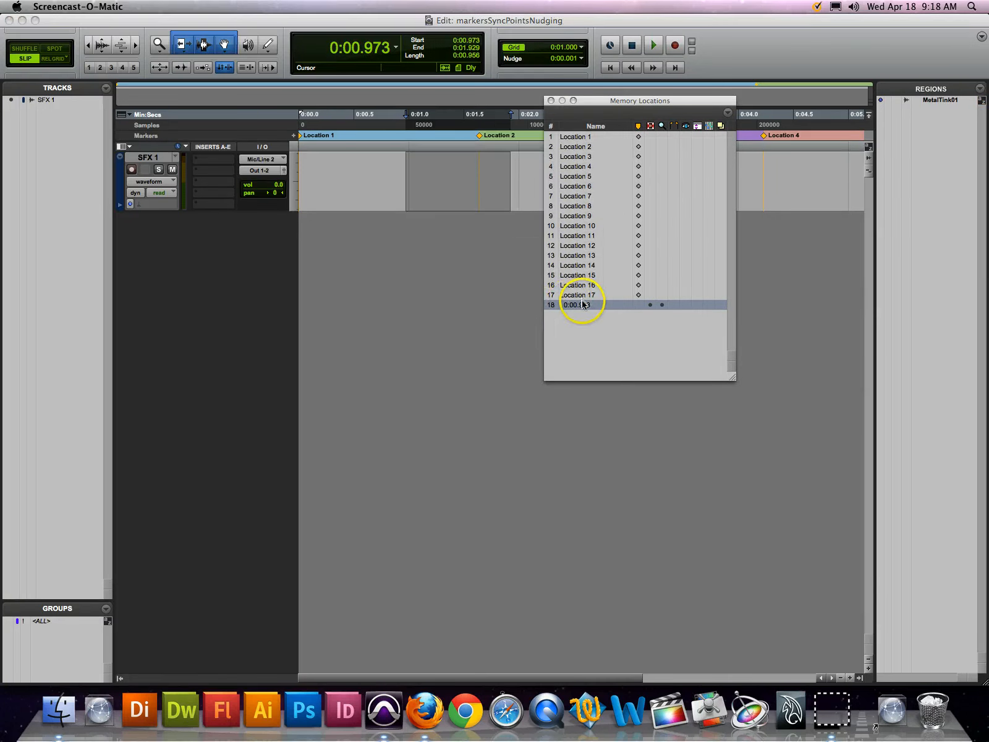
Rename memory location 18 to "This is a zoomed selection"
double_click(588, 304)
left_click(550, 160)
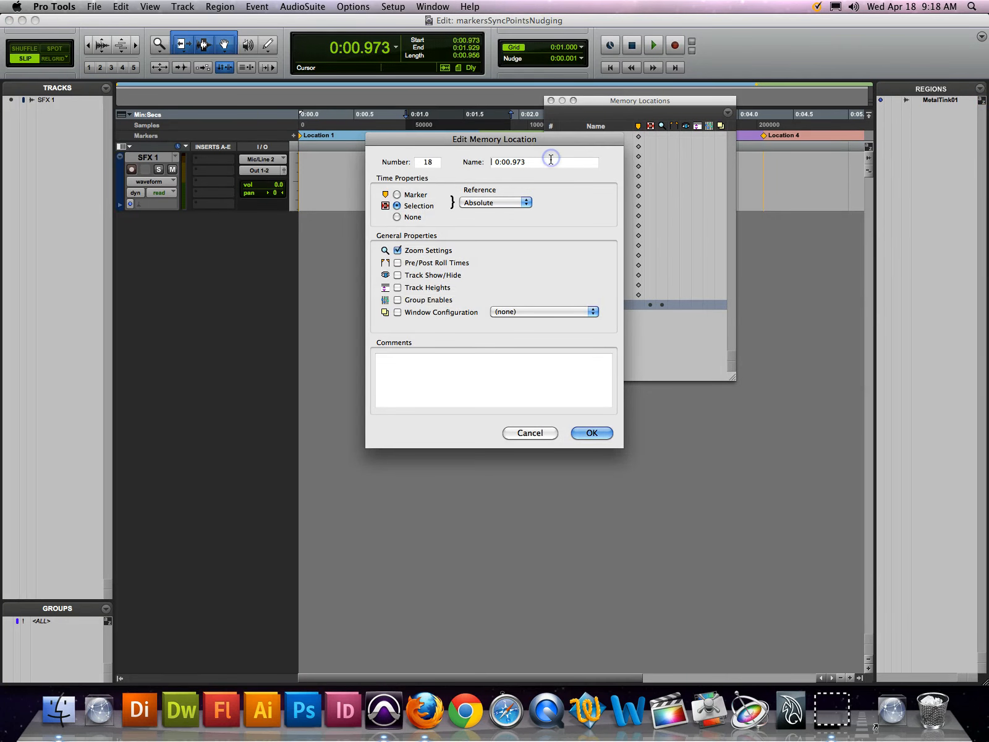
double_click(550, 160)
type("This is a zoomed selection")
key("Return")
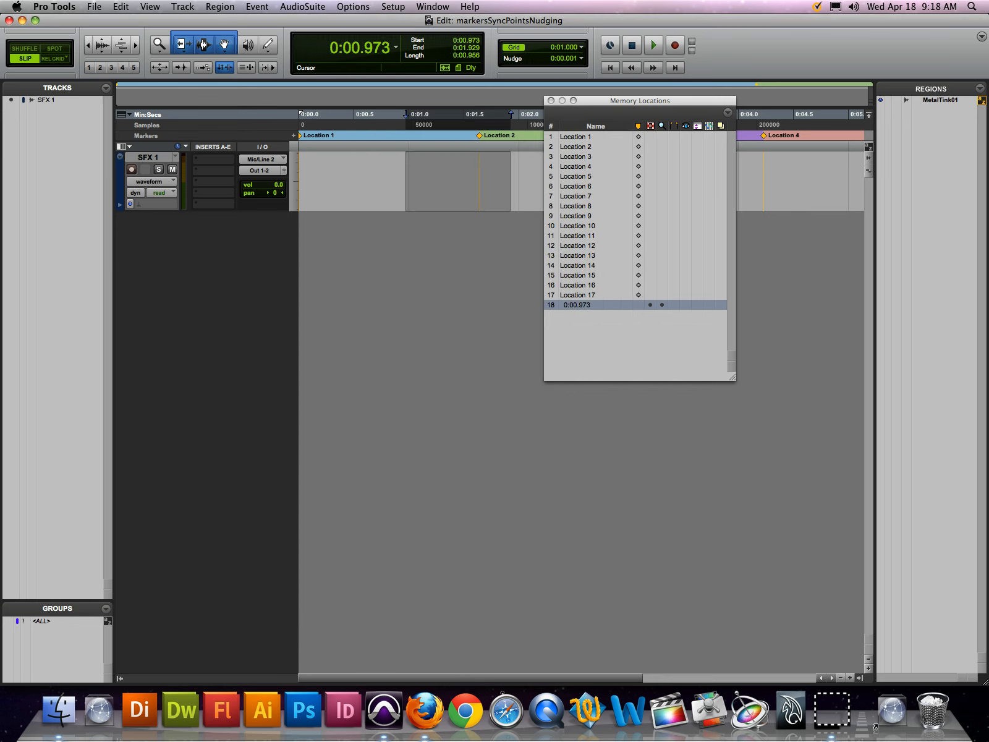
Filter the Memory Locations list to hide the marker entries
left_click(639, 126)
left_click(639, 126)
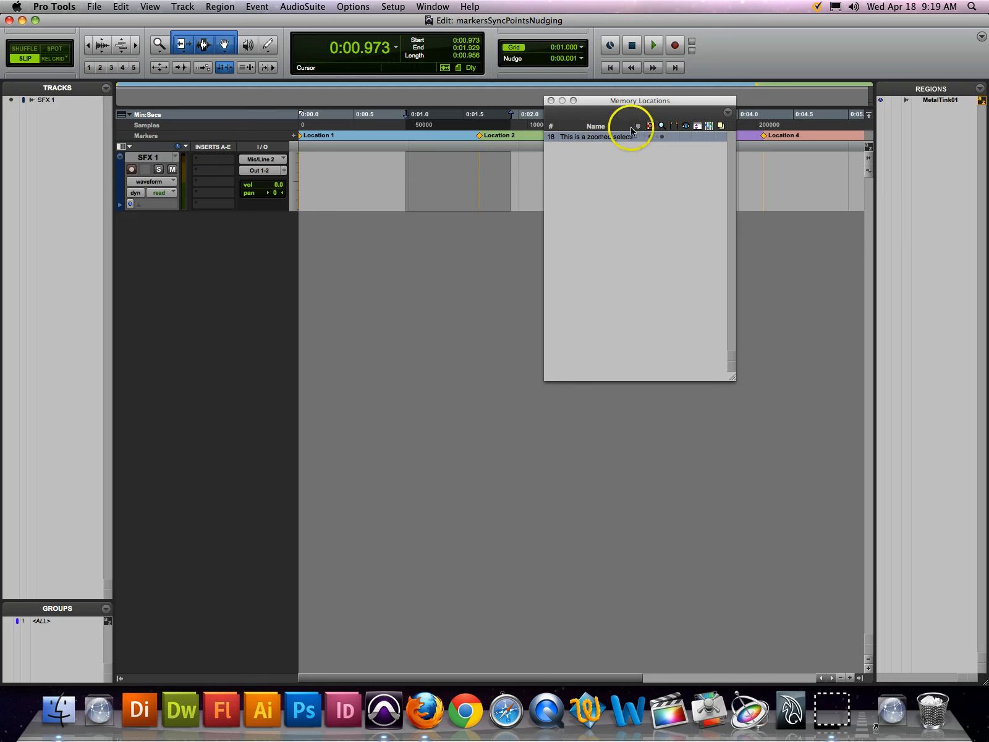
Toggle the marker, selection and zoom filters of the Memory Locations list, leaving the marker entries shown with memory location 18
left_click(638, 127)
left_click(638, 128)
left_click(639, 127)
left_click(639, 127)
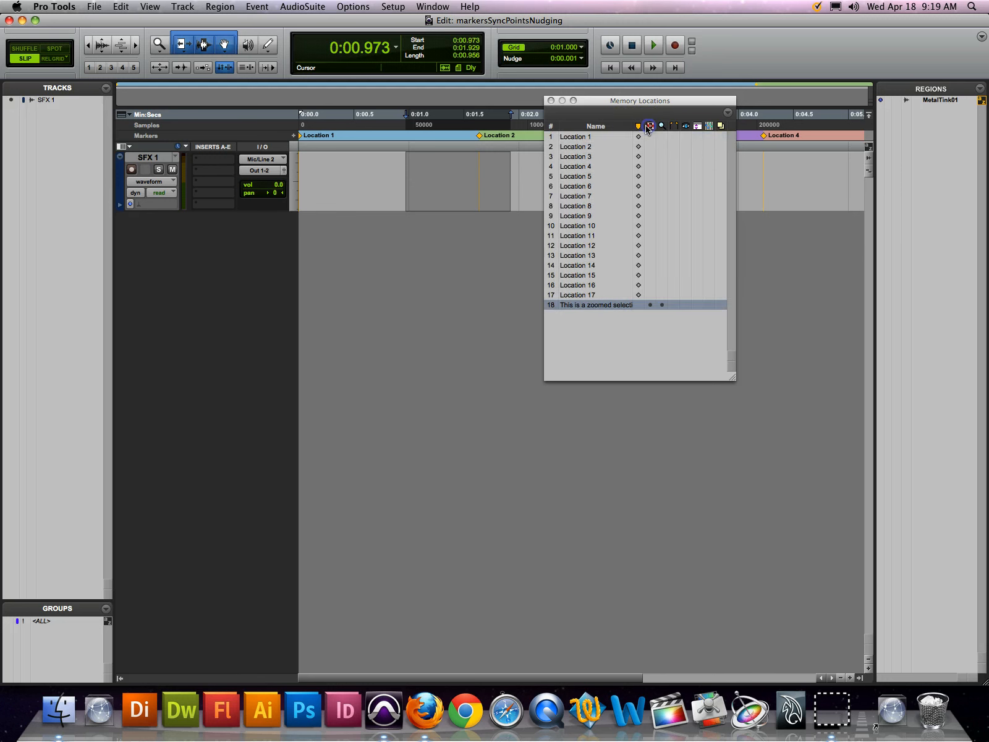
left_click(649, 127)
left_click(660, 127)
left_click(639, 127)
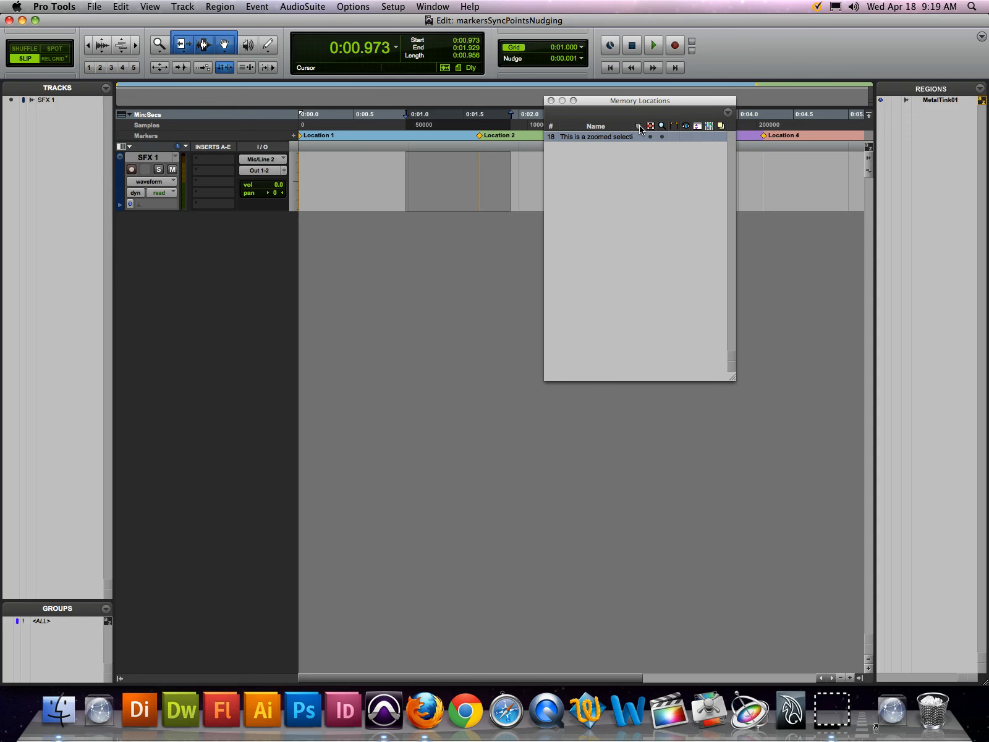
left_click(639, 127)
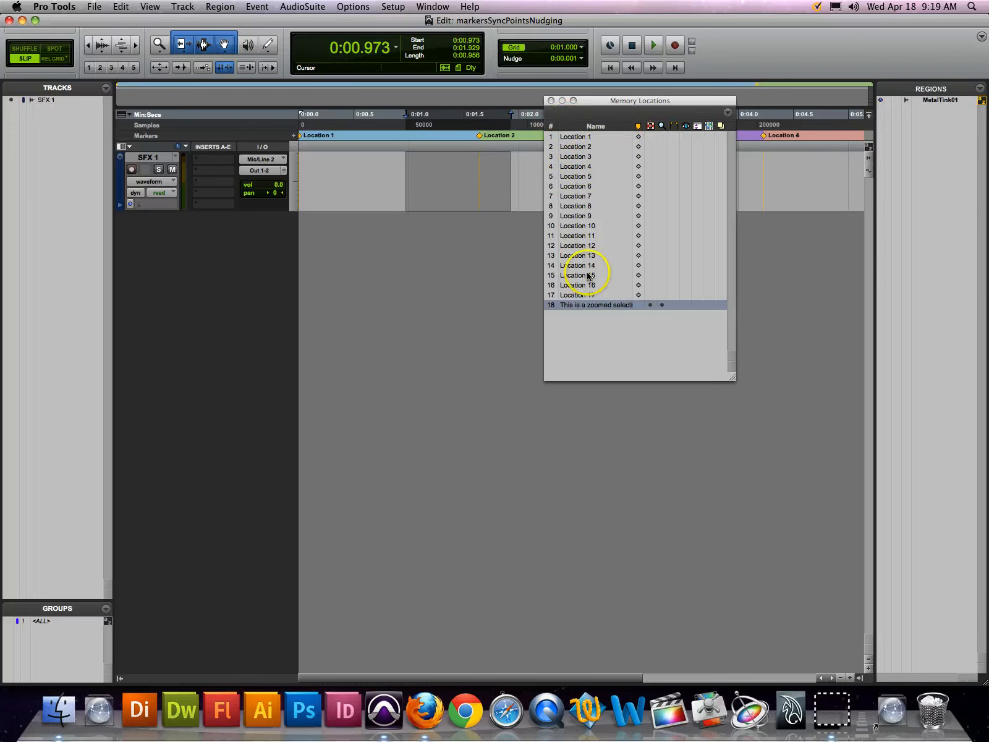
Review the Marker time property and Reference options of memory location 18, keeping Selection and Absolute, and close its settings
double_click(590, 304)
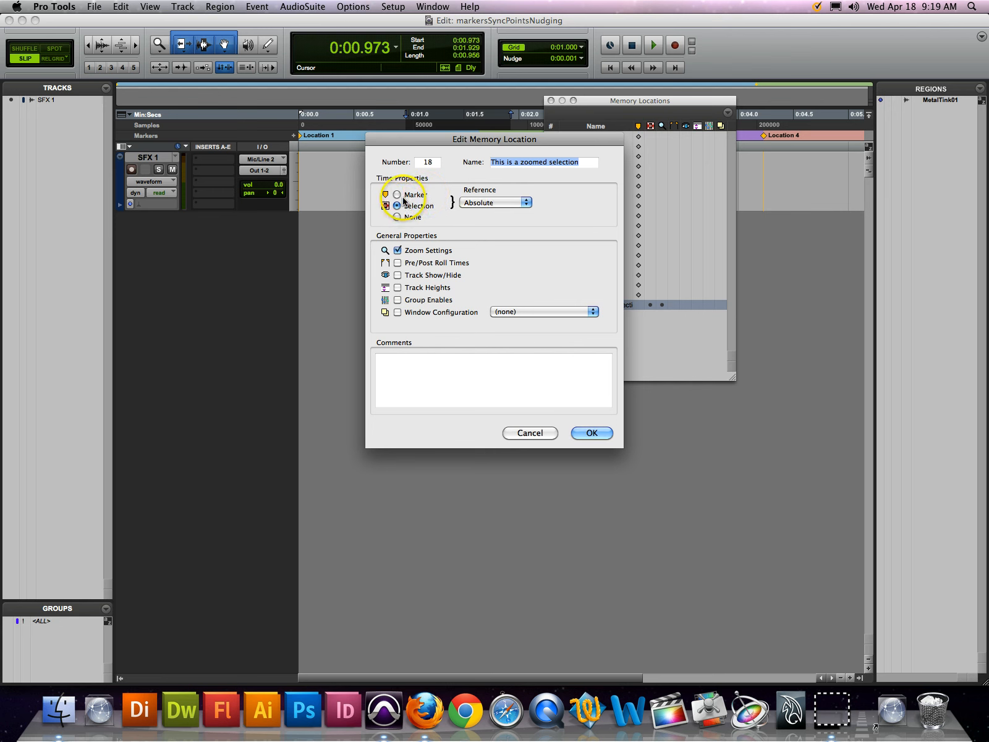
left_click(399, 194)
left_click(482, 202)
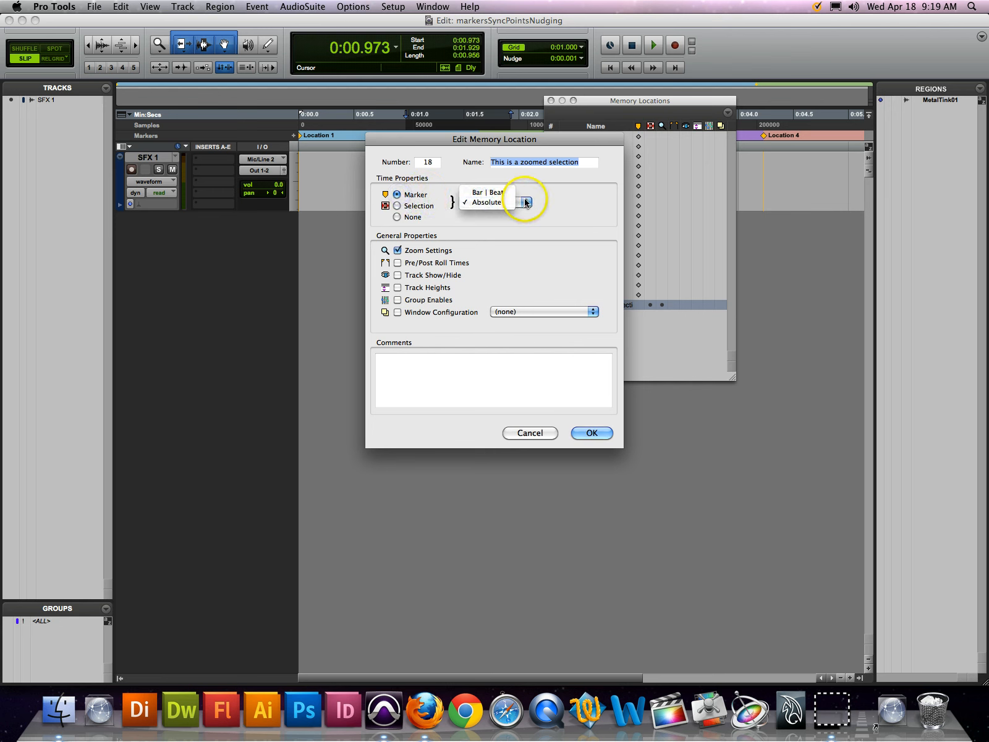
left_click(526, 203)
left_click_drag(470, 209, 524, 204)
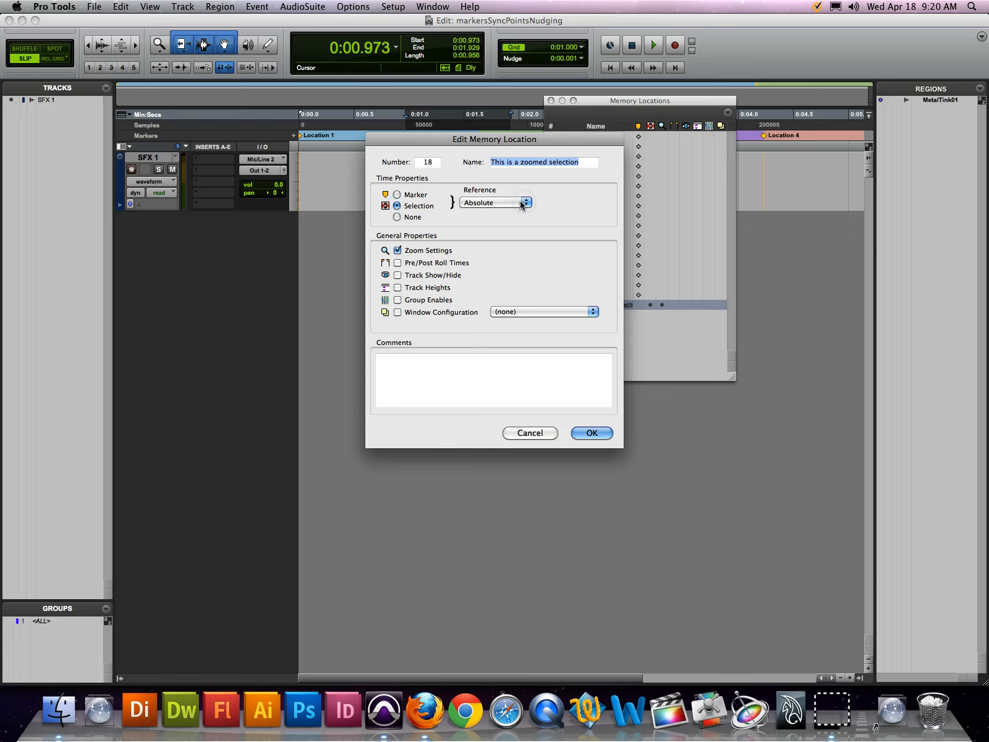
left_click(524, 204)
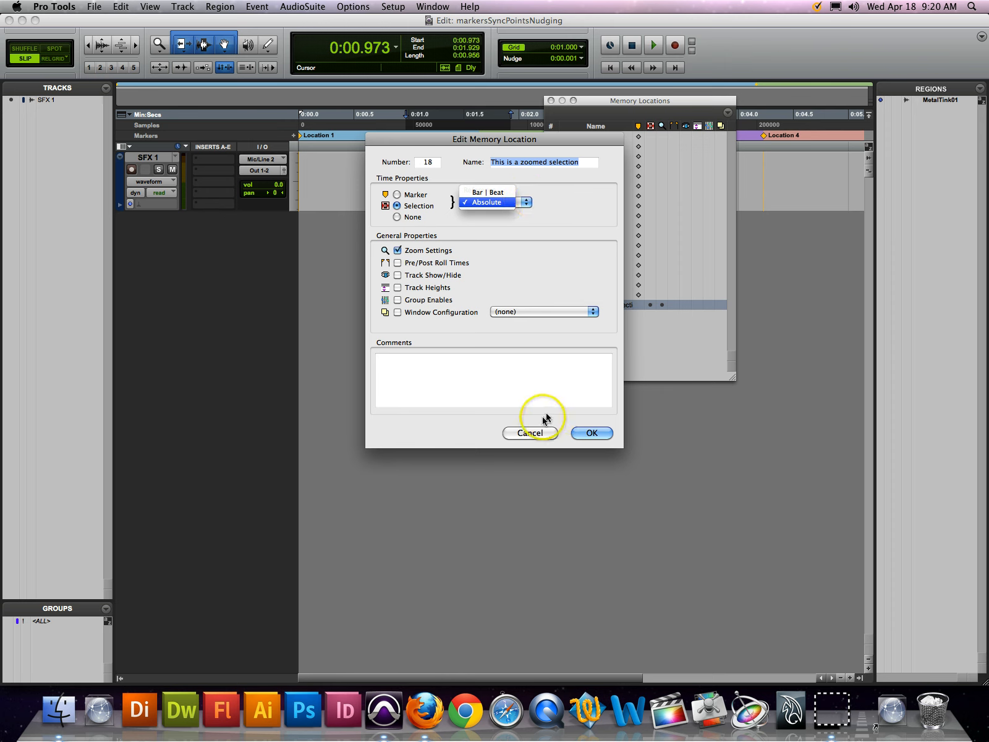
left_click(590, 431)
left_click(592, 432)
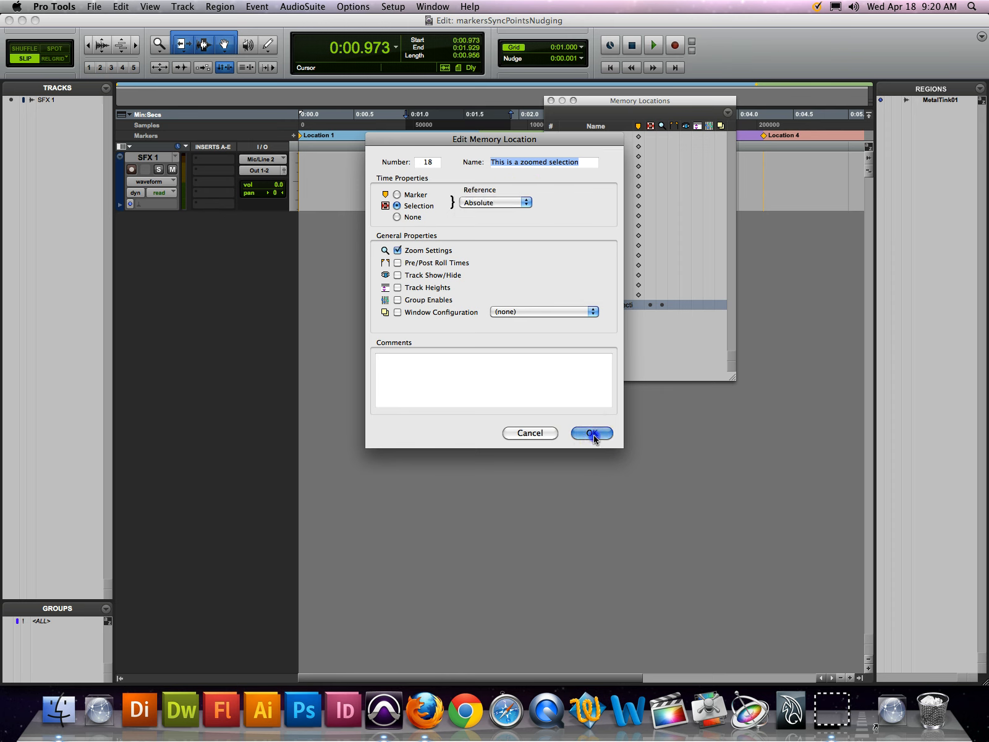